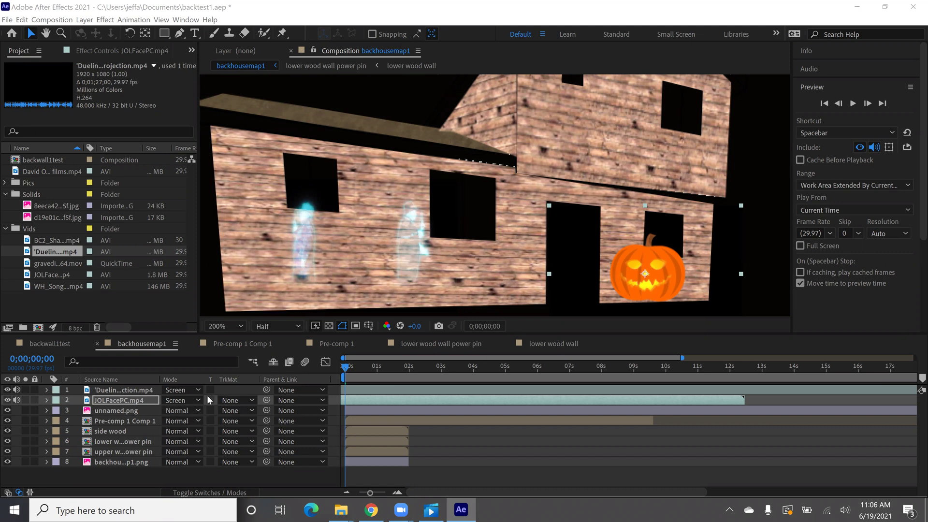
Step: Nudge the JOLFacePC.mp4 pumpkin face a few pixels left on the house wall
{"action": "left_click_drag", "start_coordinate": [653, 272], "coordinate": [650, 274]}
Step: Apply the Glow effect to the JOLFacePC.mp4 layer through a quick effect search for 'glow'
{"action": "right_click", "coordinate": [651, 273]}
{"action": "key", "text": "Escape"}
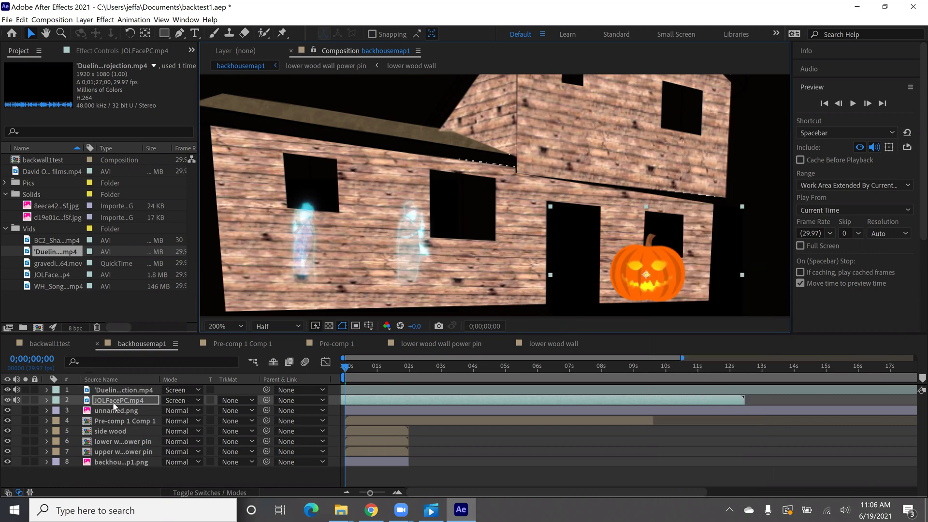
{"action": "key", "text": "ctrl+space"}
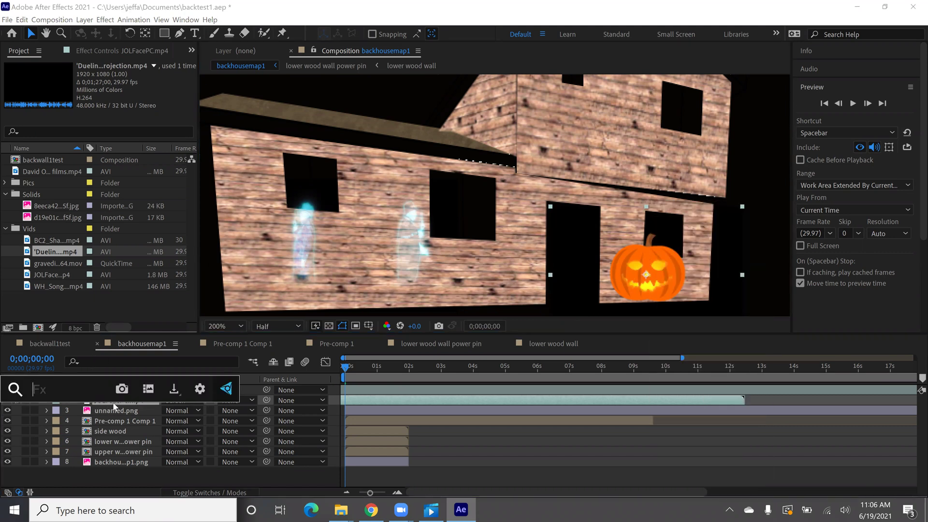
{"action": "type", "text": "glow"}
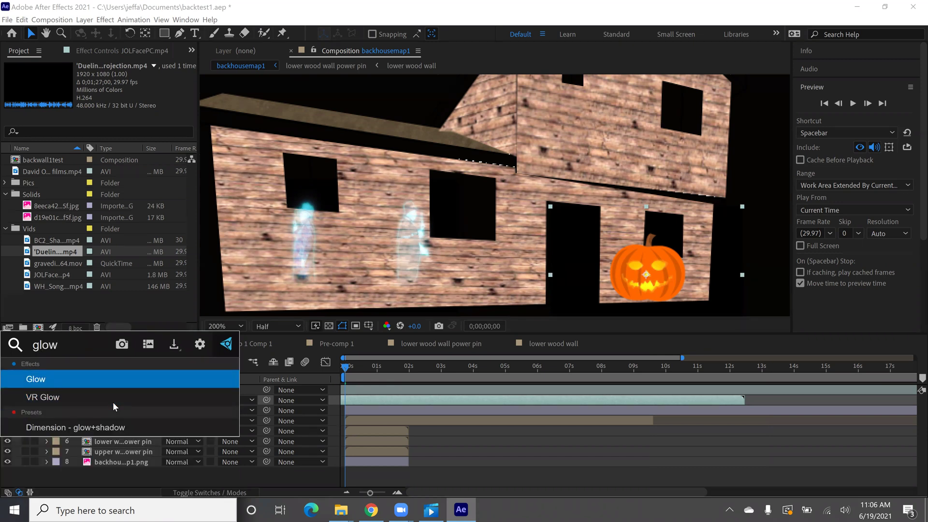
{"action": "key", "text": "Return"}
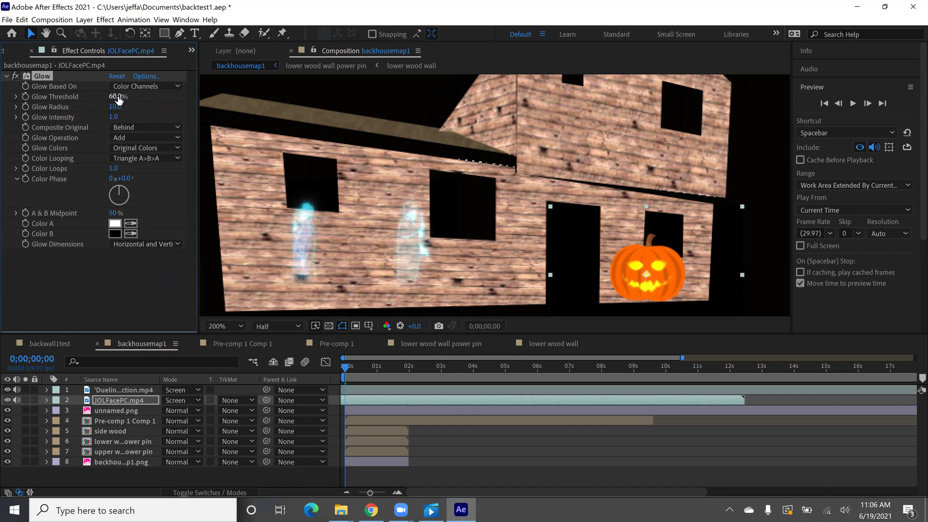
Step: Scrub the pumpkin's Glow Threshold to 71.8% and Glow Radius to 9.0
{"action": "mouse_move", "coordinate": [118, 96]}
{"action": "left_mouse_down"}
{"action": "mouse_move", "coordinate": [172, 89]}
{"action": "mouse_move", "coordinate": [104, 101]}
{"action": "mouse_move", "coordinate": [158, 102]}
{"action": "mouse_move", "coordinate": [118, 108]}
{"action": "left_mouse_up"}
Step: Switch the pumpkin's Glow Colors to A & B Colors and make Color A bright red
{"action": "left_click", "coordinate": [131, 149]}
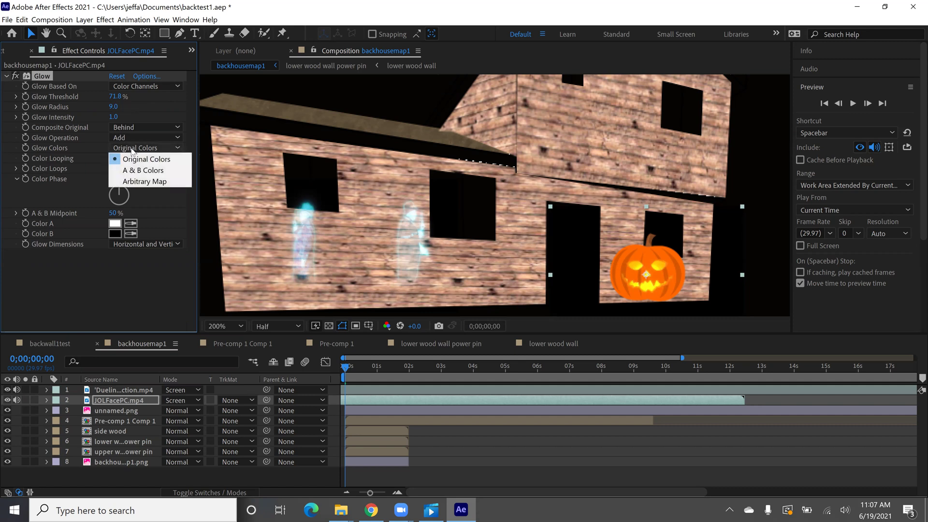
{"action": "left_click", "coordinate": [147, 172]}
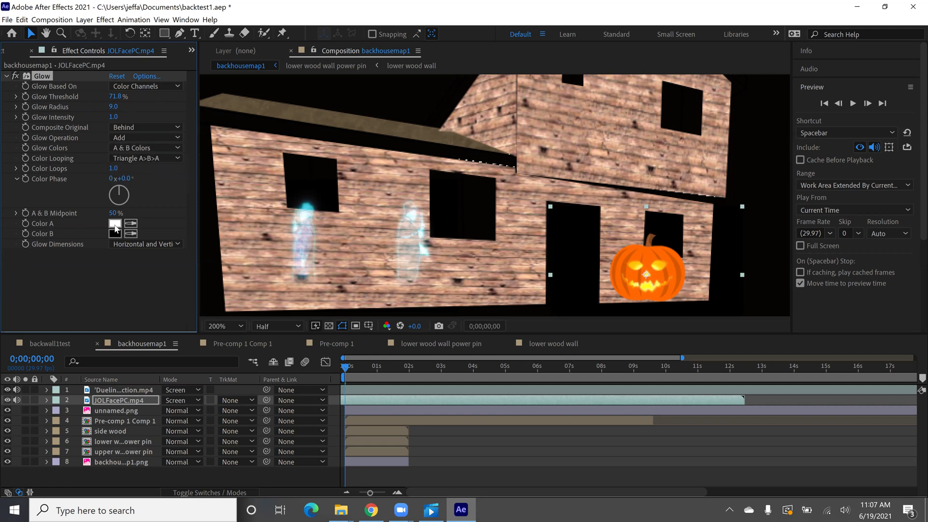
{"action": "left_click", "coordinate": [115, 225]}
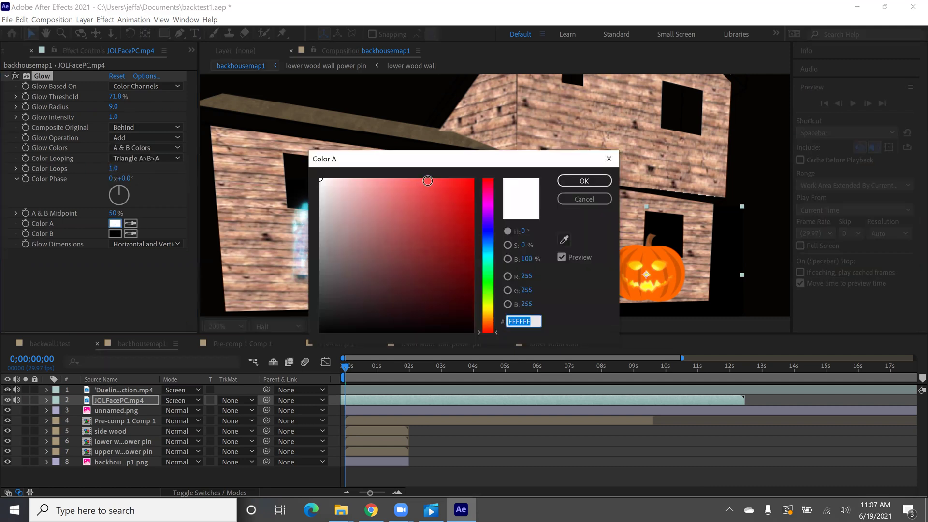
{"action": "left_click", "coordinate": [466, 184]}
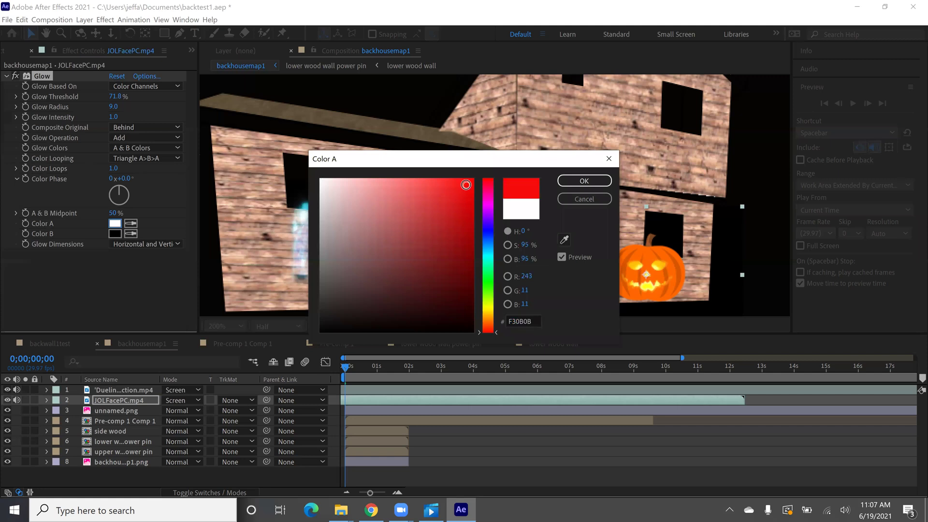
{"action": "left_click", "coordinate": [585, 180]}
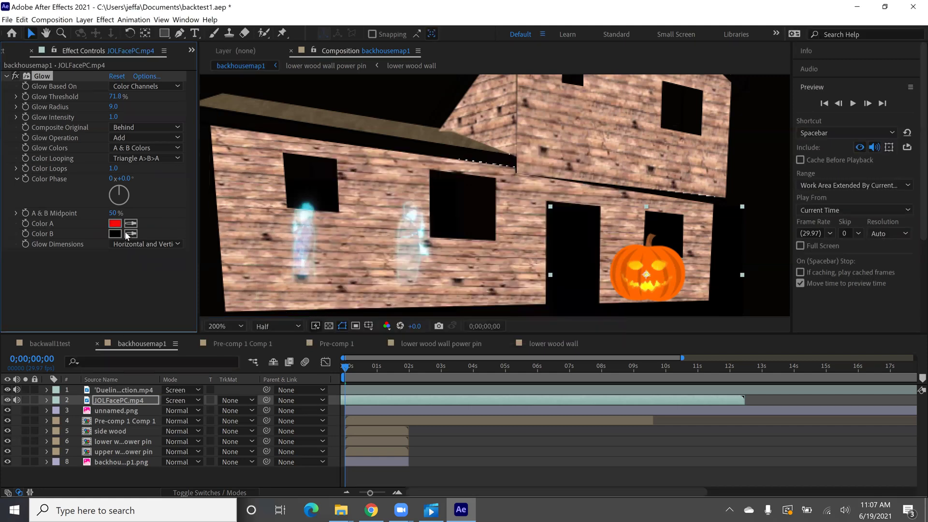
Step: Set the pumpkin's Glow Color B to a yellow-green shade
{"action": "left_click", "coordinate": [115, 234]}
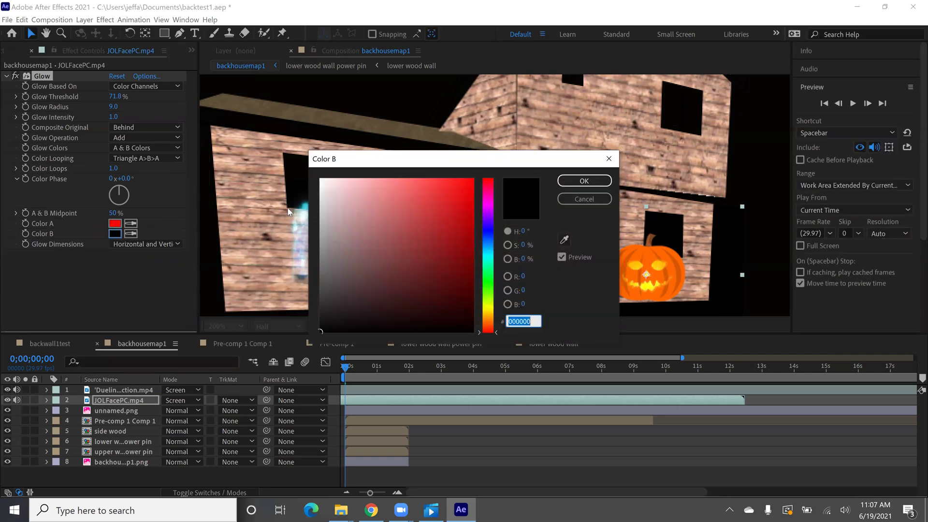
{"action": "left_click", "coordinate": [486, 299]}
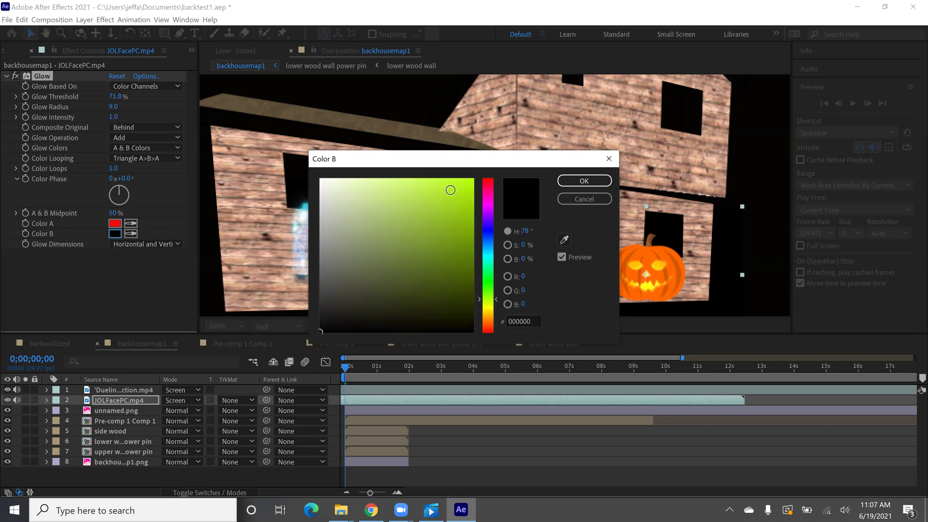
{"action": "left_click", "coordinate": [471, 186]}
{"action": "left_click", "coordinate": [583, 181]}
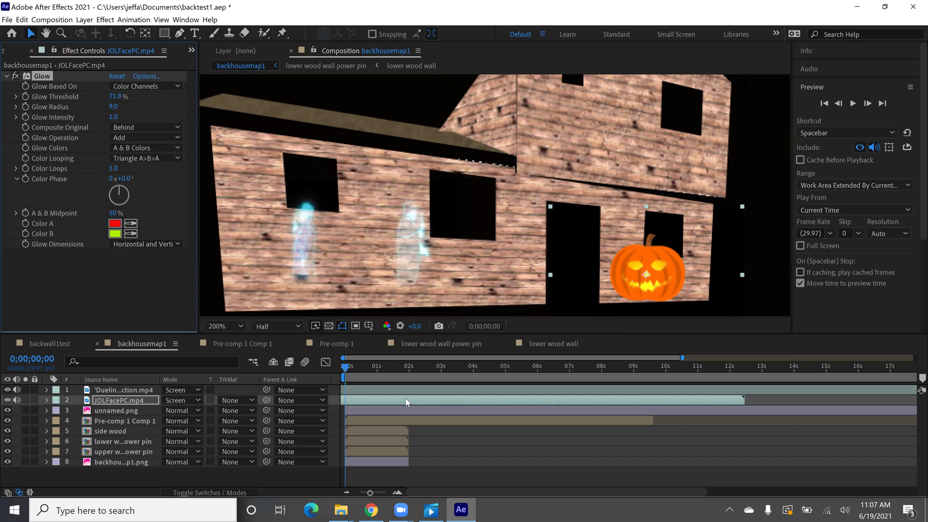
{"action": "left_click", "coordinate": [376, 400]}
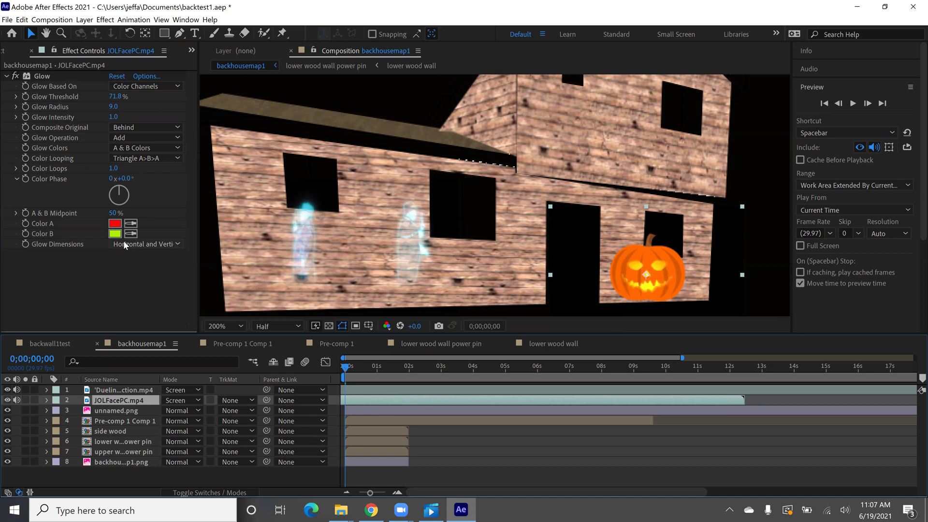
Step: Undo the pumpkin's glow colours, then add Glow to the Dueling Ghosts layer and adjust its threshold and radius
{"action": "key", "text": "ctrl+z"}
{"action": "key", "text": "ctrl+z"}
{"action": "left_click", "coordinate": [300, 250]}
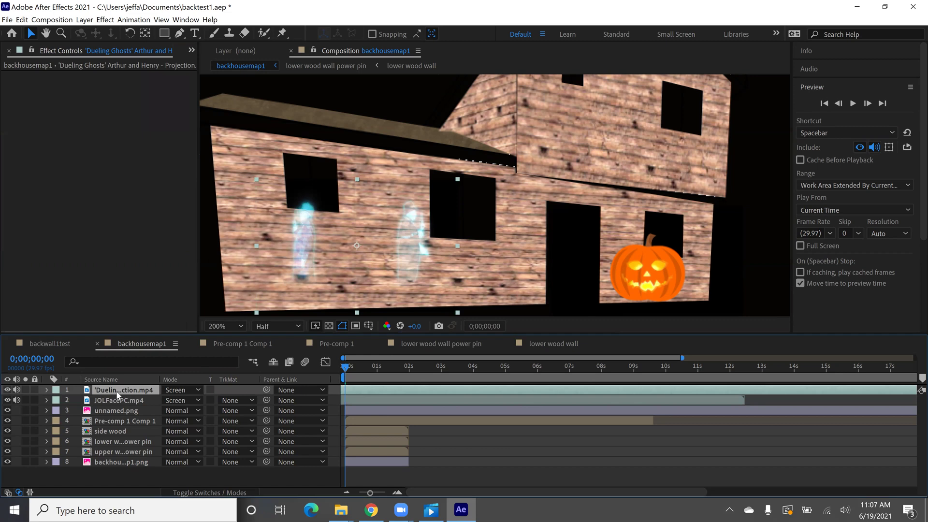
{"action": "key", "text": "ctrl+space"}
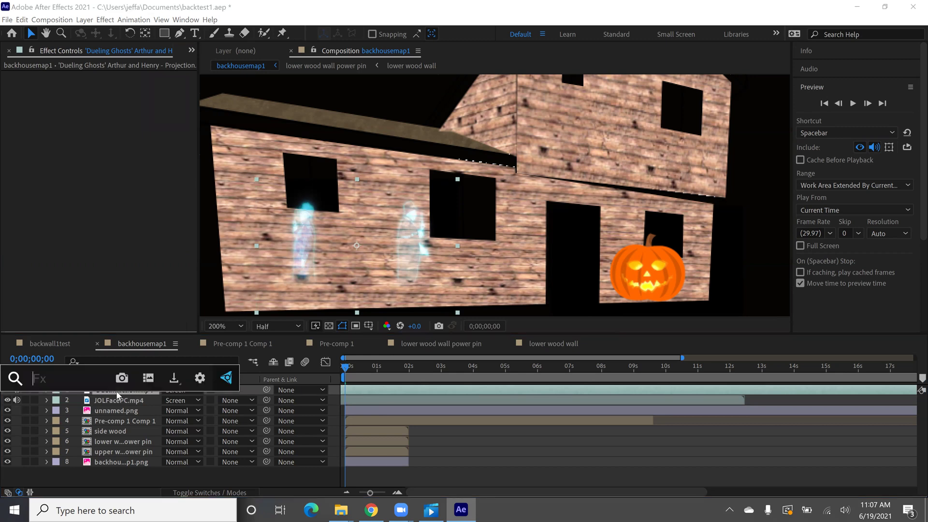
{"action": "type", "text": "glow"}
{"action": "key", "text": "Return"}
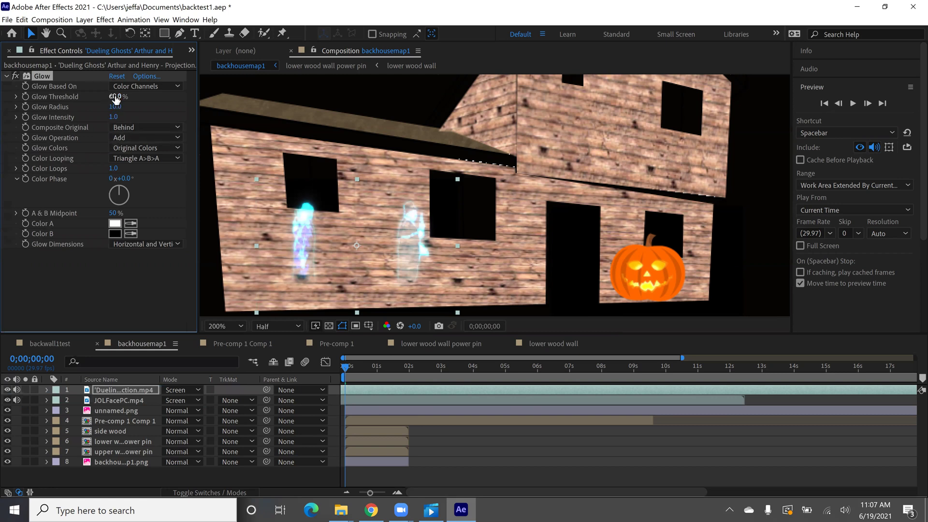
{"action": "mouse_move", "coordinate": [115, 99]}
{"action": "left_mouse_down"}
{"action": "mouse_move", "coordinate": [170, 93]}
{"action": "mouse_move", "coordinate": [58, 98]}
{"action": "mouse_move", "coordinate": [151, 96]}
{"action": "mouse_move", "coordinate": [117, 102]}
{"action": "left_mouse_up"}
{"action": "left_click_drag", "start_coordinate": [116, 107], "coordinate": [102, 119]}
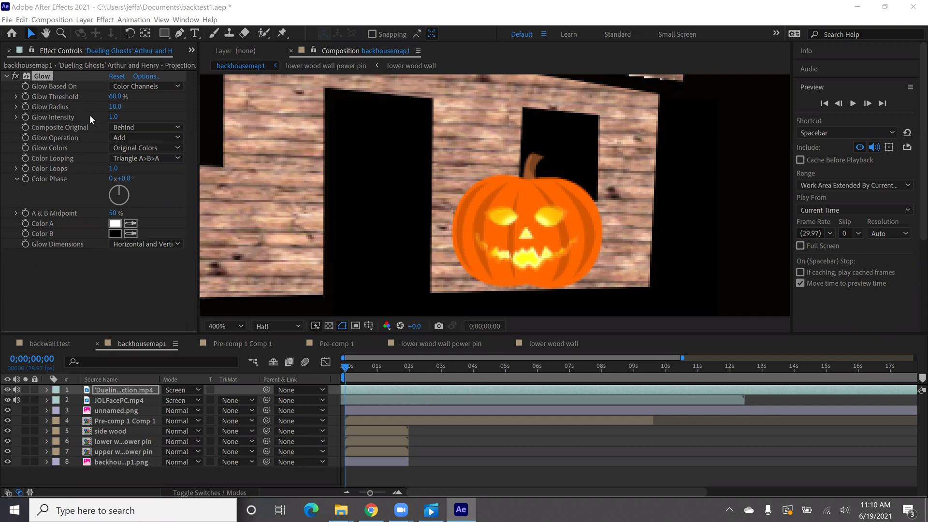
Step: Select the JOLFacePC.mp4 layer to show its Glow (threshold 71.8%, radius 9.0) in Effect Controls
{"action": "left_click", "coordinate": [105, 401]}
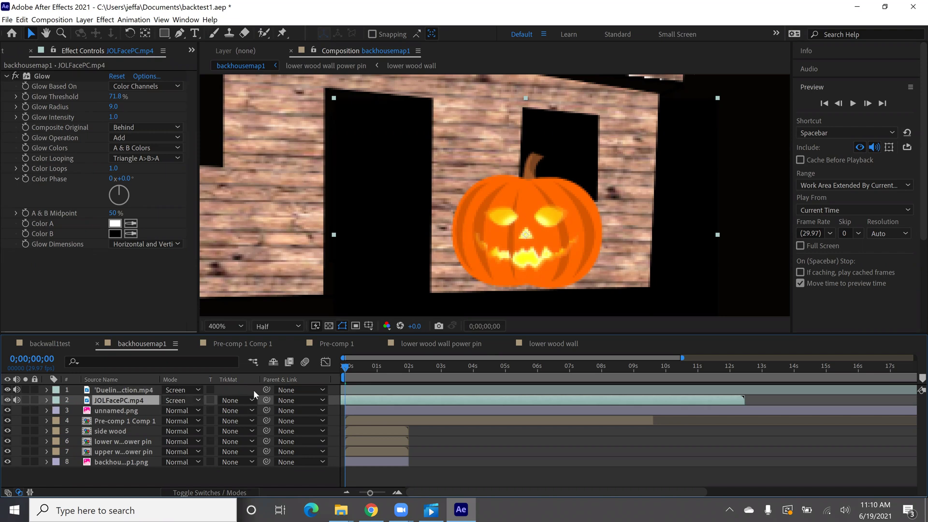
Step: At 0;00;00;10, reveal the pumpkin's Glow in the timeline and keyframe Threshold at 100%
{"action": "left_click_drag", "start_coordinate": [344, 366], "coordinate": [357, 368]}
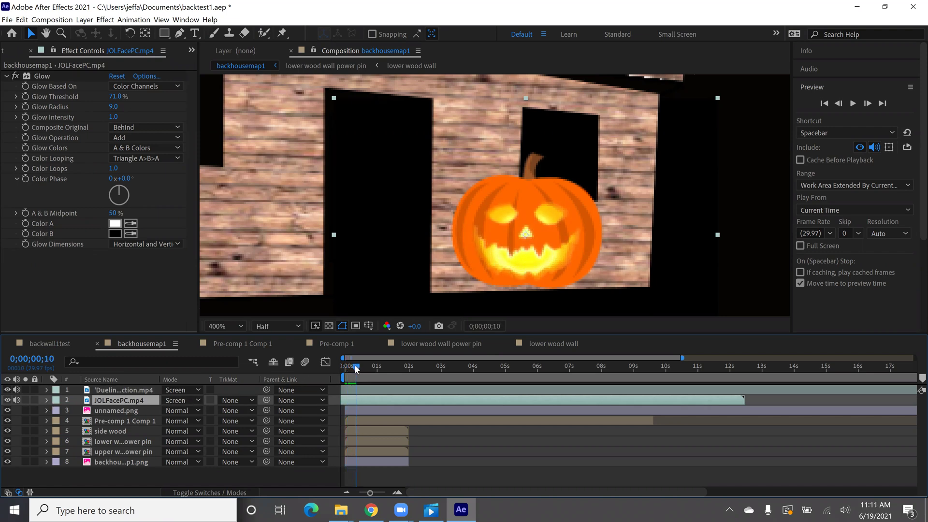
{"action": "left_click", "coordinate": [47, 400]}
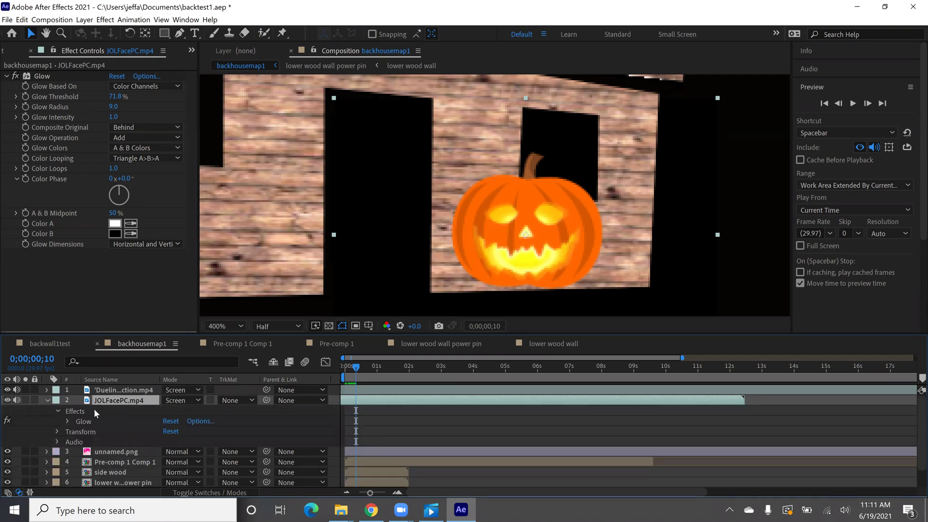
{"action": "left_click", "coordinate": [85, 419]}
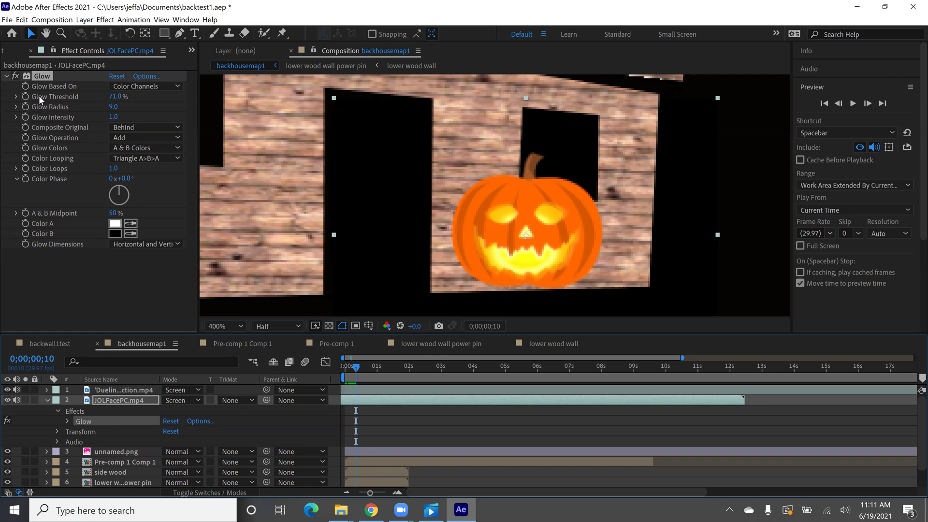
{"action": "mouse_move", "coordinate": [119, 99]}
{"action": "left_mouse_down"}
{"action": "mouse_move", "coordinate": [155, 92]}
{"action": "mouse_move", "coordinate": [127, 99]}
{"action": "left_mouse_up"}
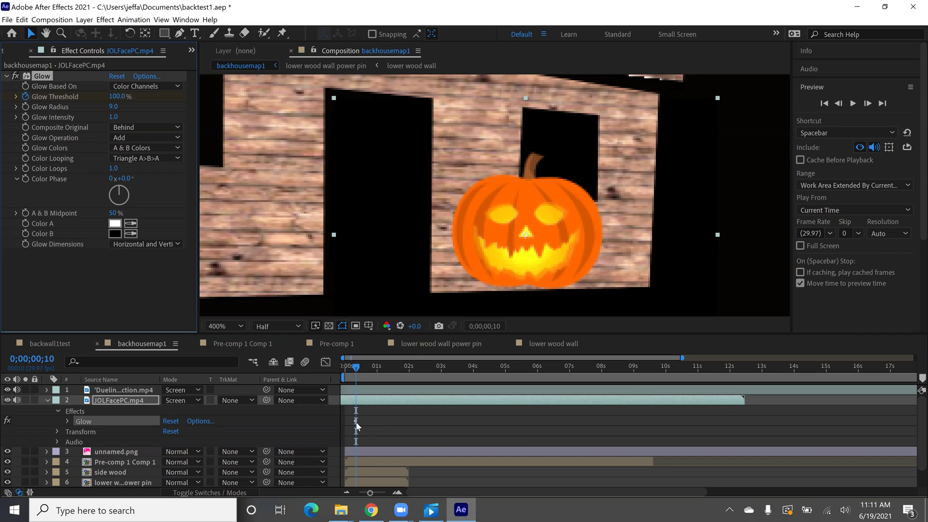
Step: Add a second pumpkin Glow Threshold keyframe of 9.8% at 0;00;00;24
{"action": "left_click_drag", "start_coordinate": [356, 369], "coordinate": [371, 369]}
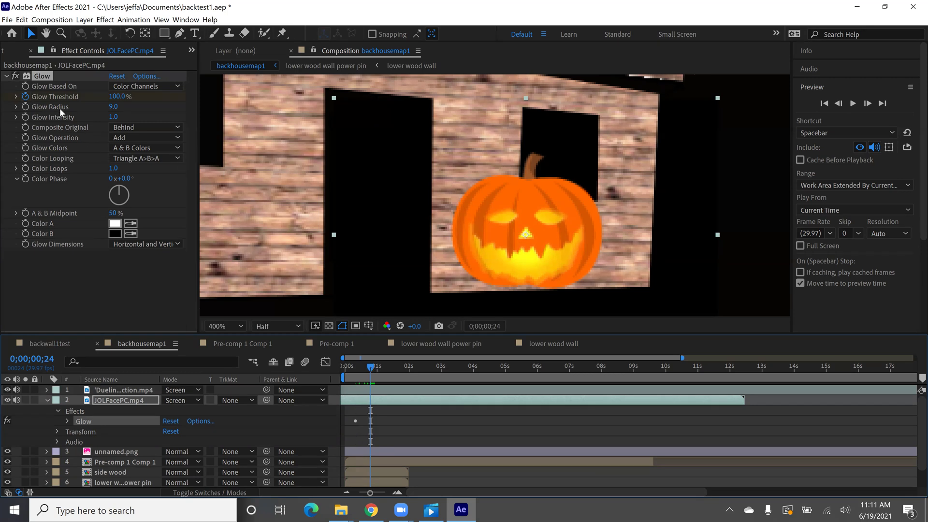
{"action": "left_click_drag", "start_coordinate": [124, 96], "coordinate": [36, 99]}
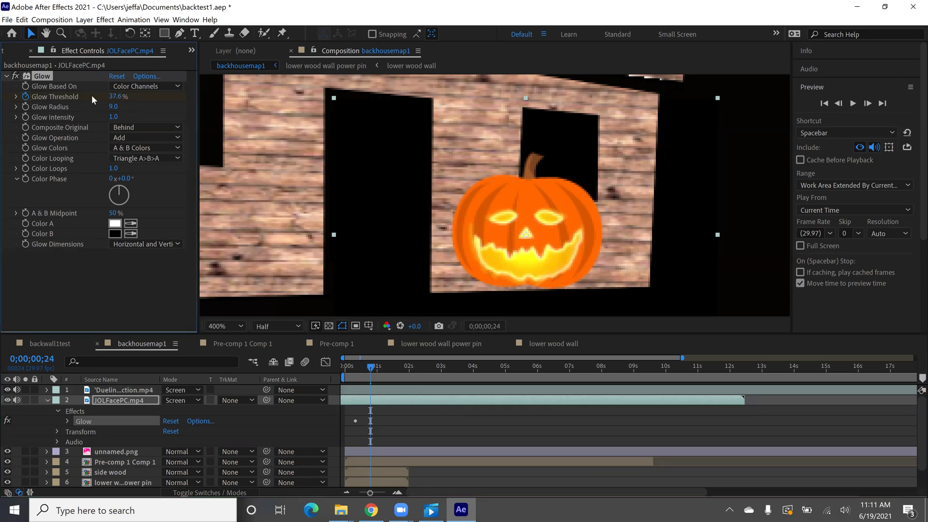
{"action": "left_click_drag", "start_coordinate": [117, 100], "coordinate": [72, 97]}
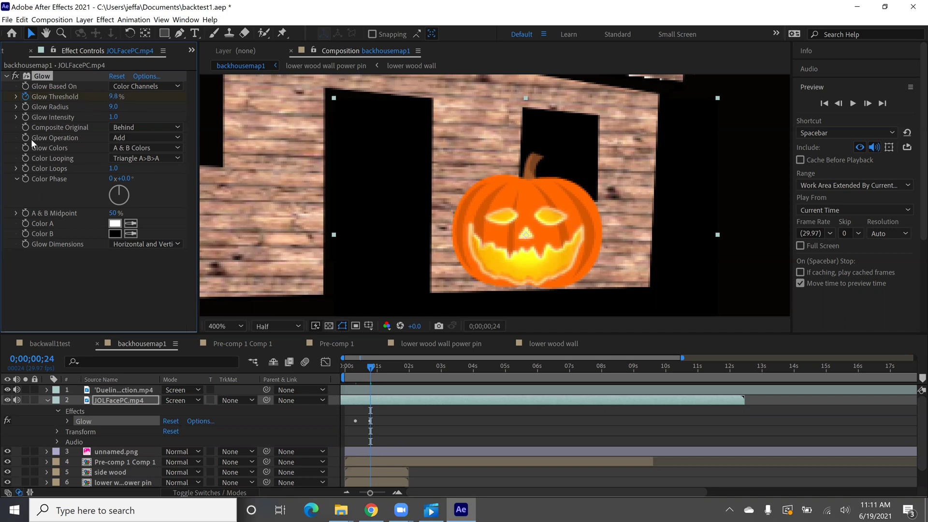
{"action": "left_click_drag", "start_coordinate": [371, 370], "coordinate": [343, 376]}
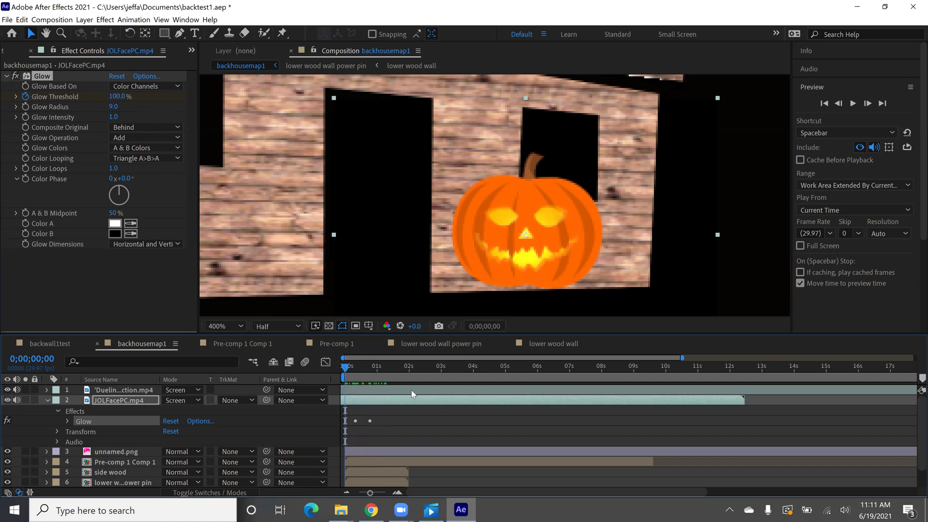
{"action": "key", "text": "space"}
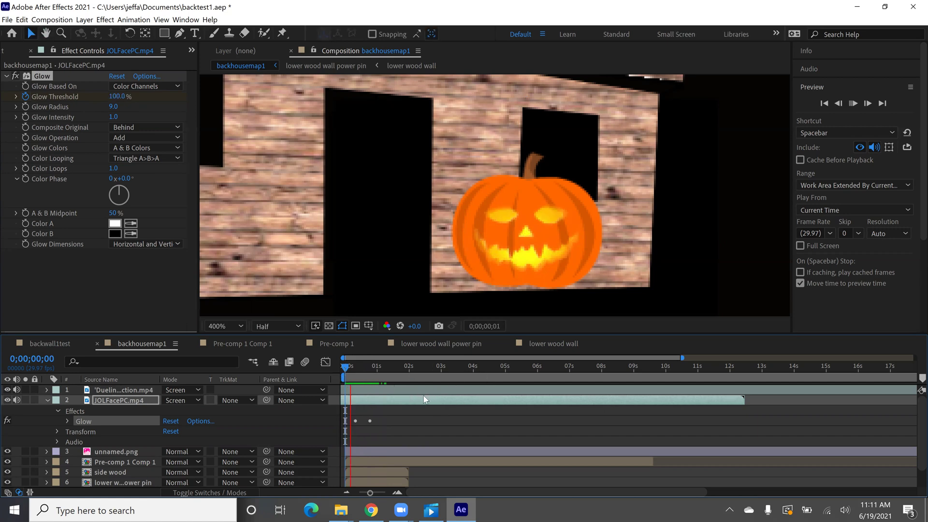
{"action": "key", "text": "space"}
{"action": "left_click", "coordinate": [350, 370]}
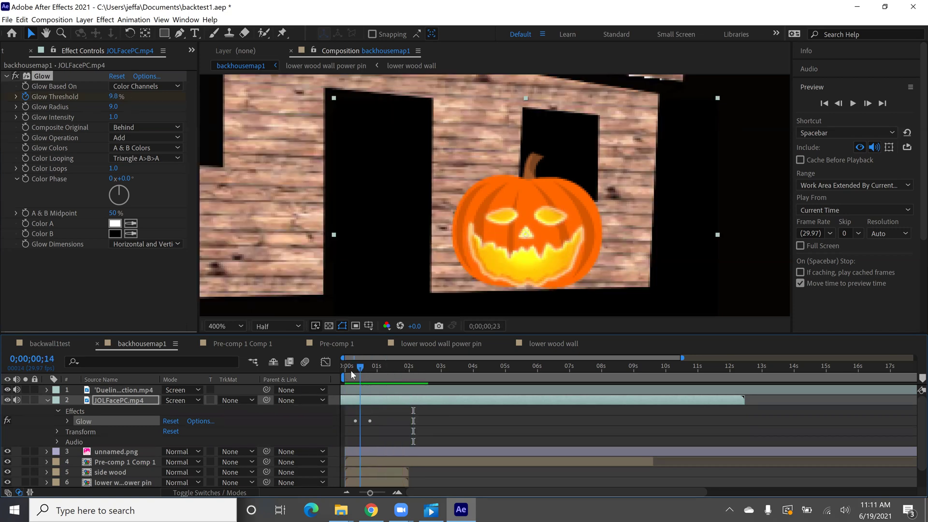
{"action": "key", "text": "space"}
{"action": "key", "text": "space"}
{"action": "left_click", "coordinate": [345, 370]}
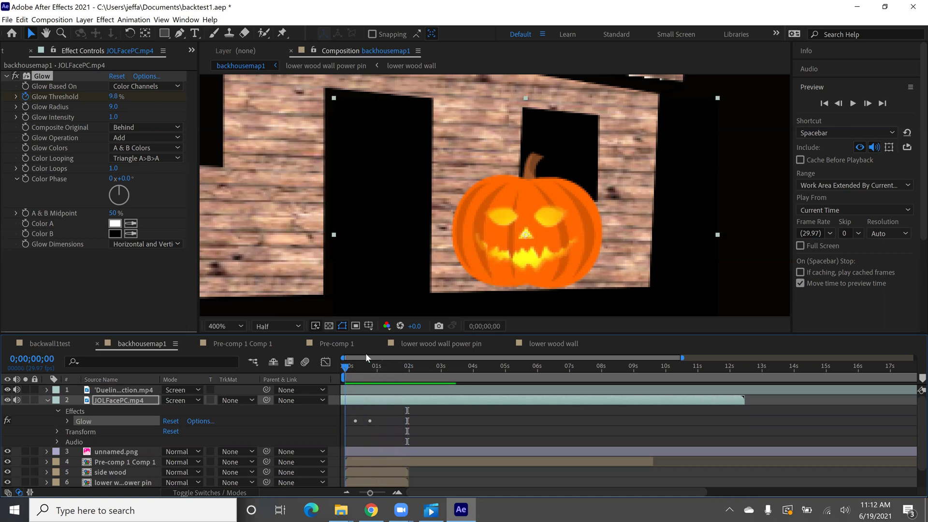